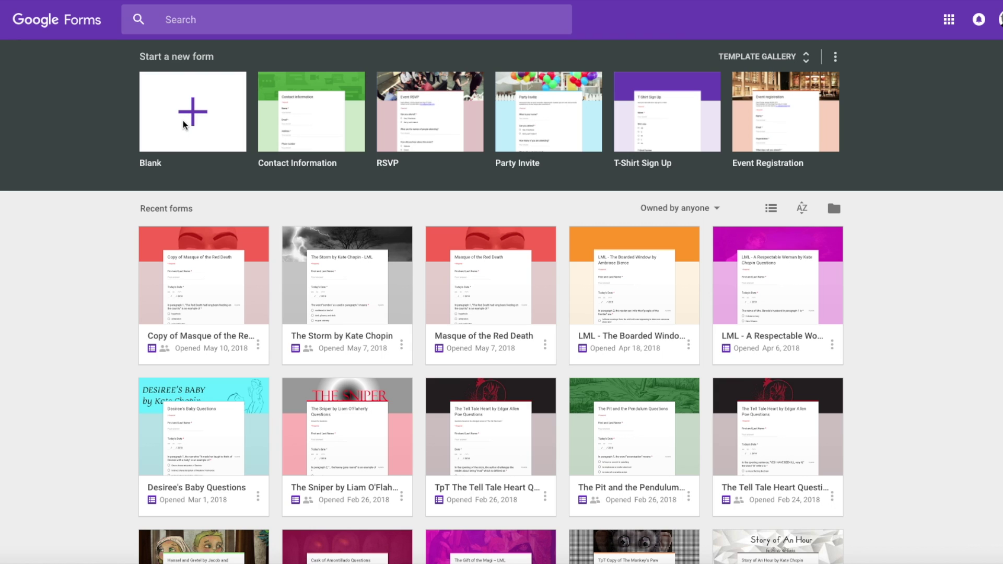
Create a blank form titled 'My Random form'
{"action": "left_click", "coordinate": [184, 124]}
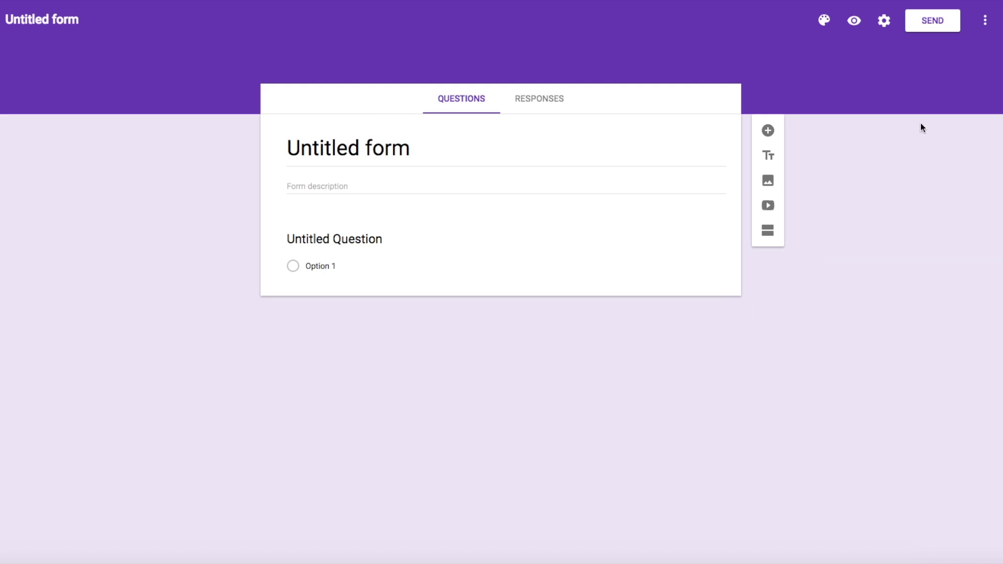
{"action": "left_click", "coordinate": [83, 21]}
{"action": "key", "text": "BackSpace"}
{"action": "type", "text": "My "}
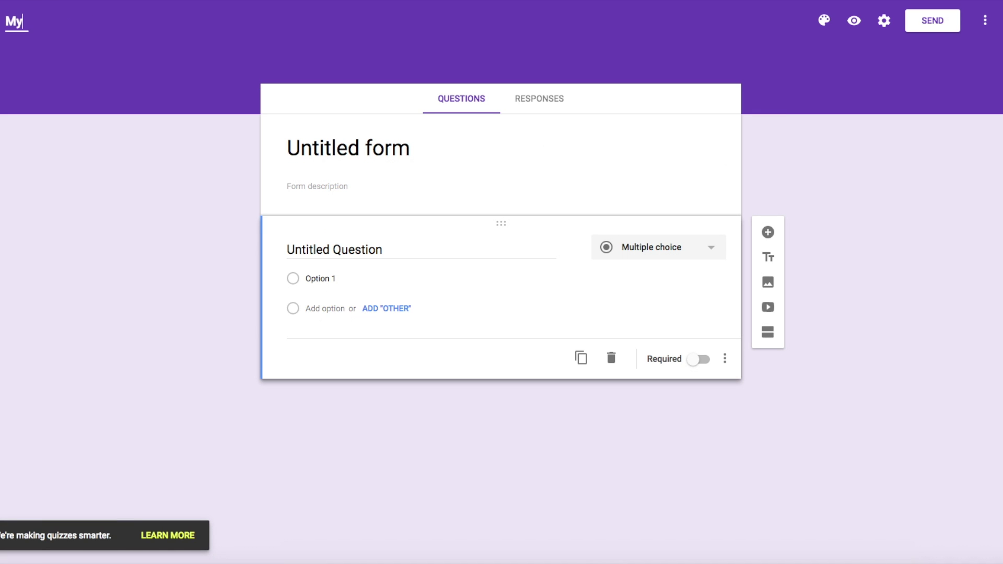
{"action": "type", "text": "Random form"}
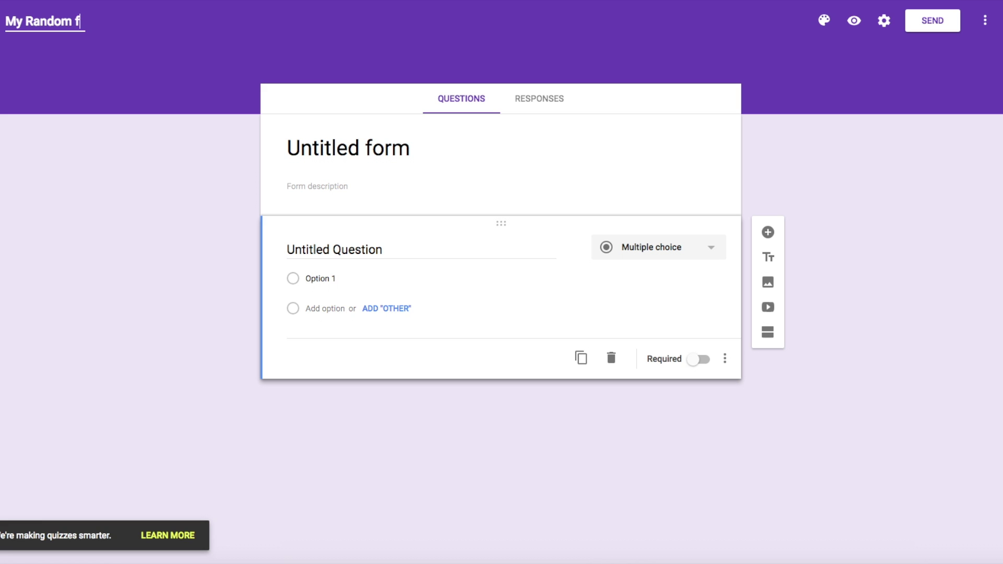
{"action": "left_click", "coordinate": [377, 144]}
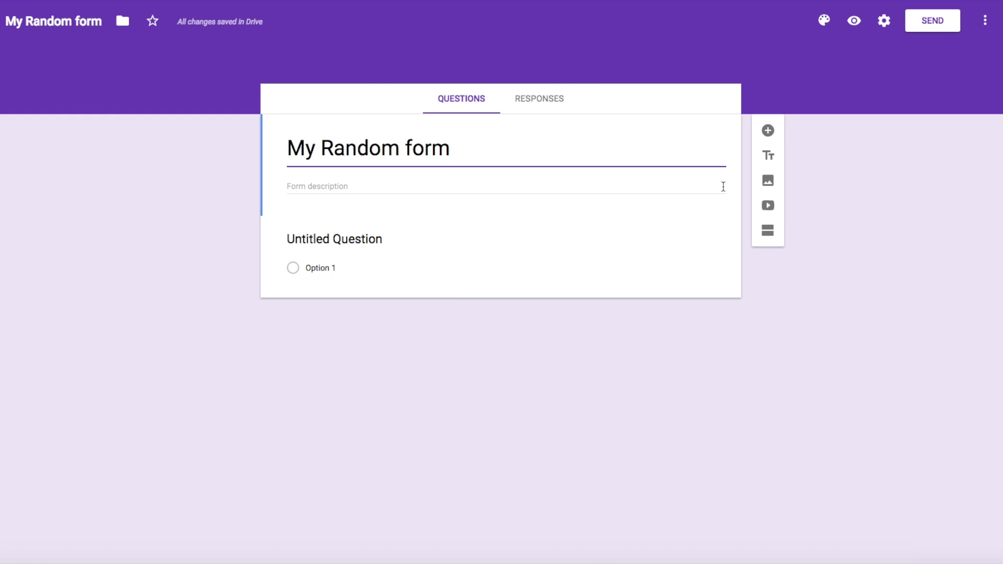
Give the first question Option 1 through Option 4 and make it required
{"action": "left_click", "coordinate": [672, 266]}
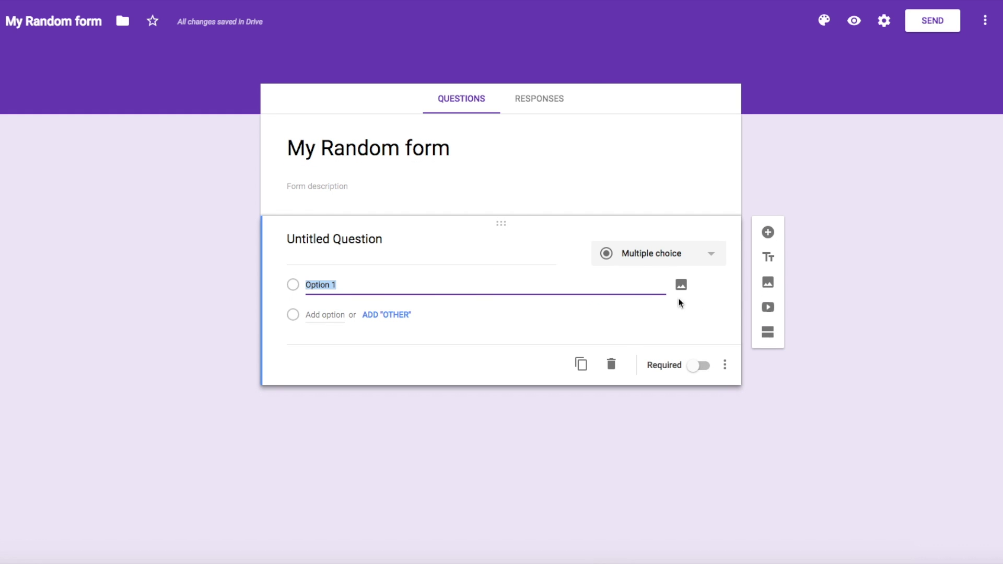
{"action": "left_click", "coordinate": [323, 315]}
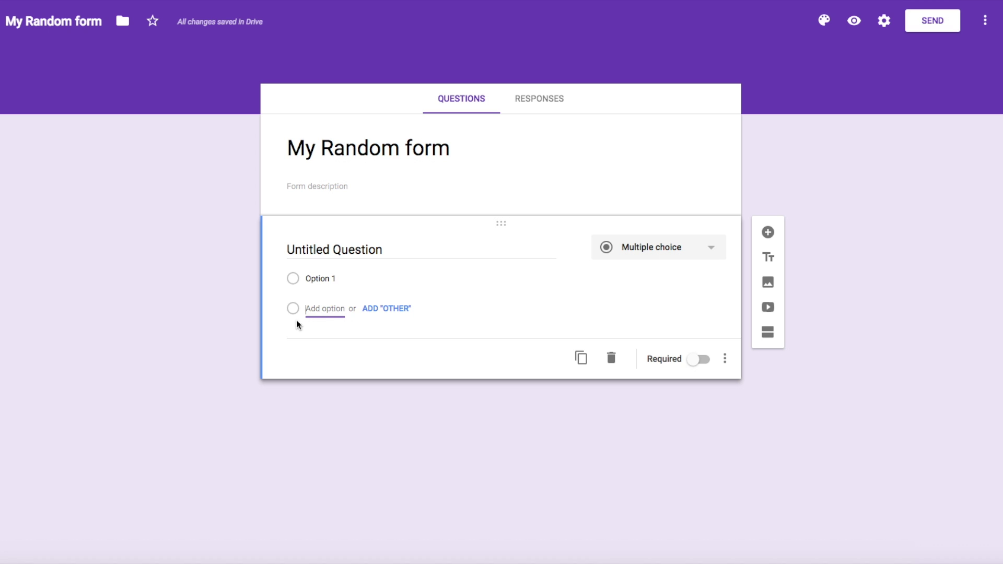
{"action": "left_click", "coordinate": [403, 310]}
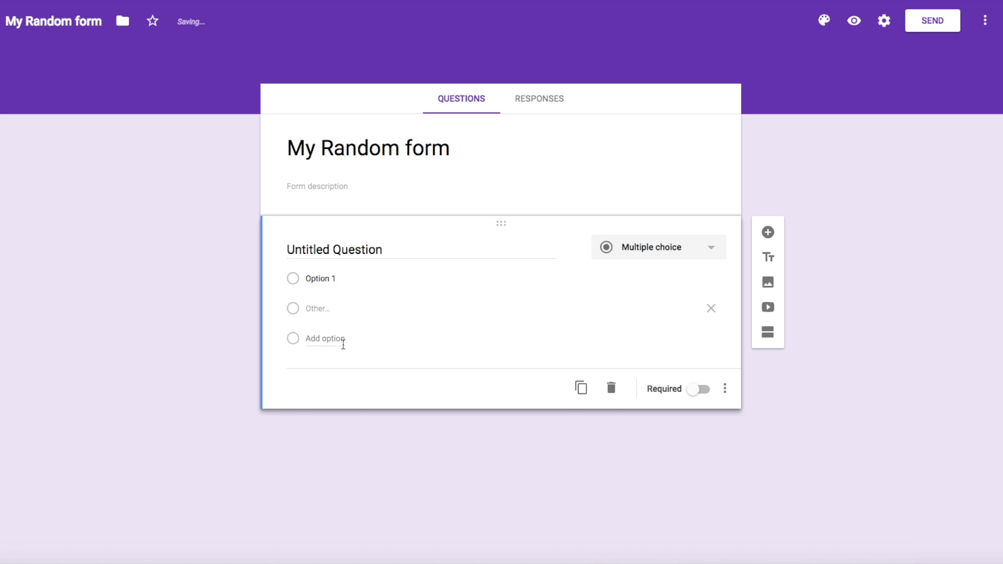
{"action": "left_click", "coordinate": [710, 309]}
{"action": "left_click", "coordinate": [313, 309]}
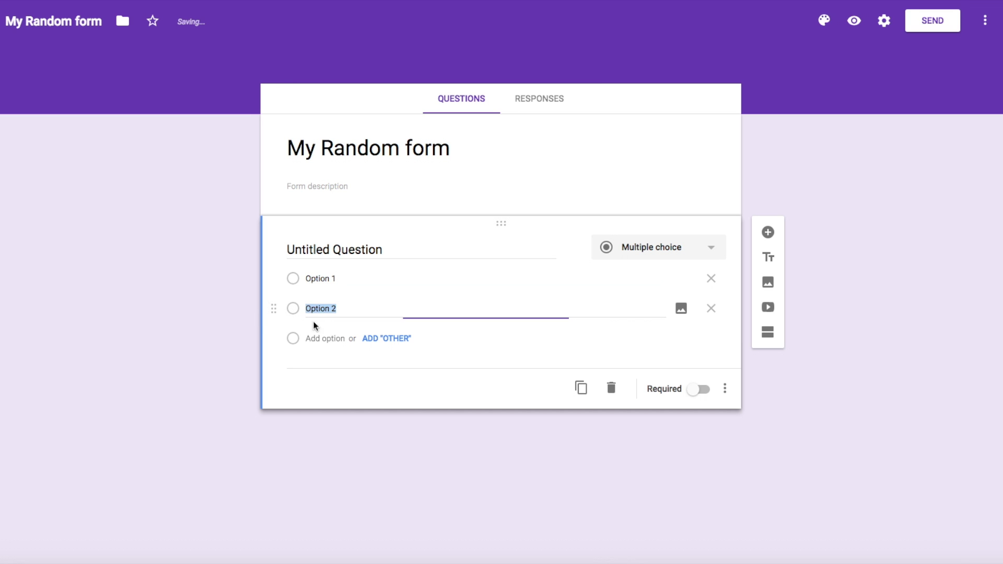
{"action": "left_click", "coordinate": [323, 339]}
{"action": "left_click", "coordinate": [328, 367]}
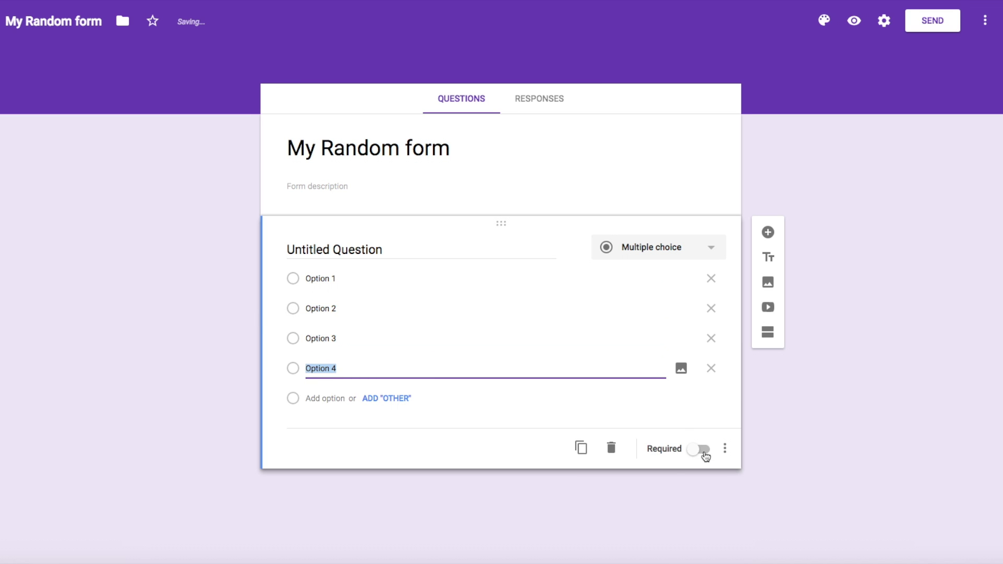
{"action": "left_click", "coordinate": [700, 449]}
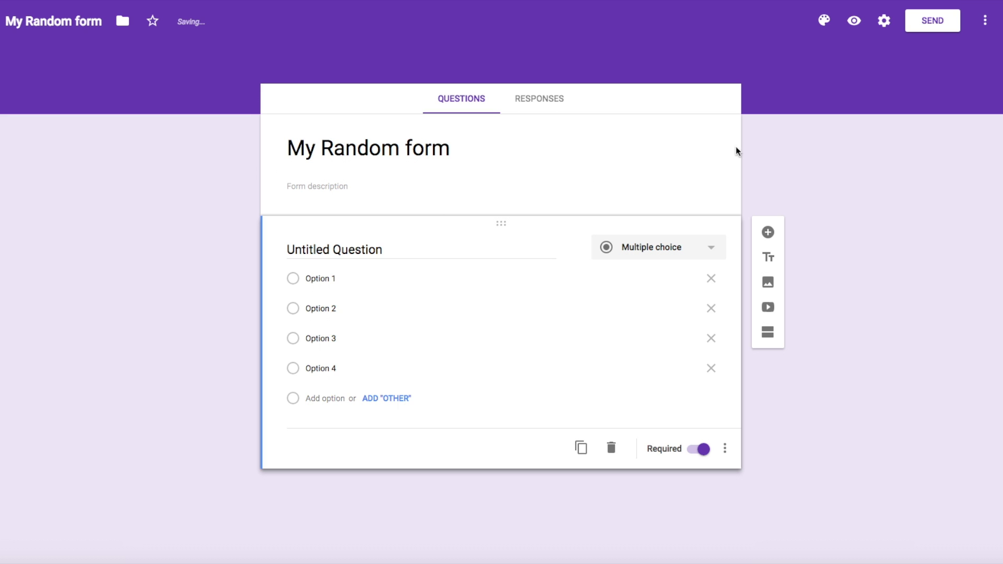
Apply the light-blue colour theme and bring up the More options menu
{"action": "left_click", "coordinate": [822, 20]}
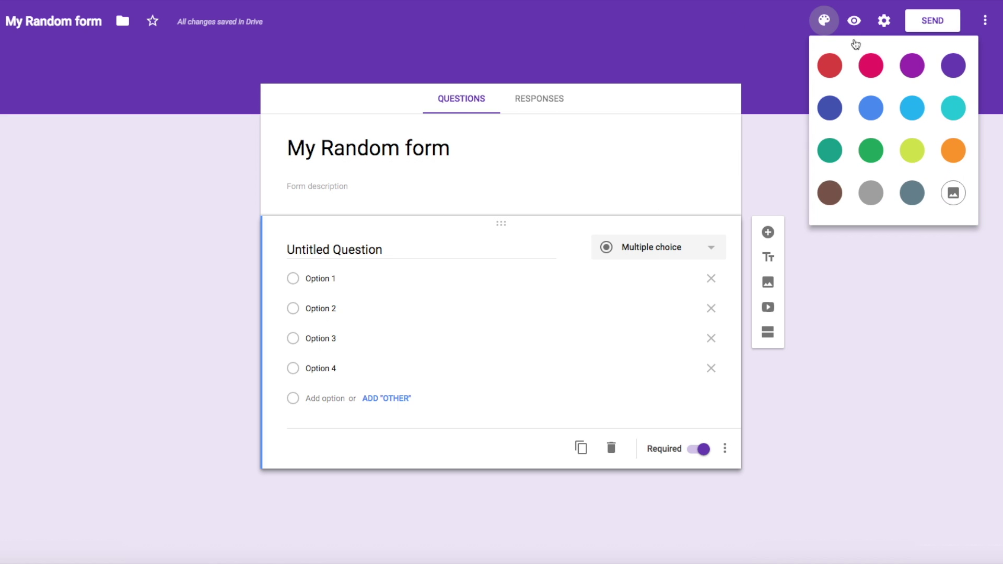
{"action": "left_click", "coordinate": [913, 116]}
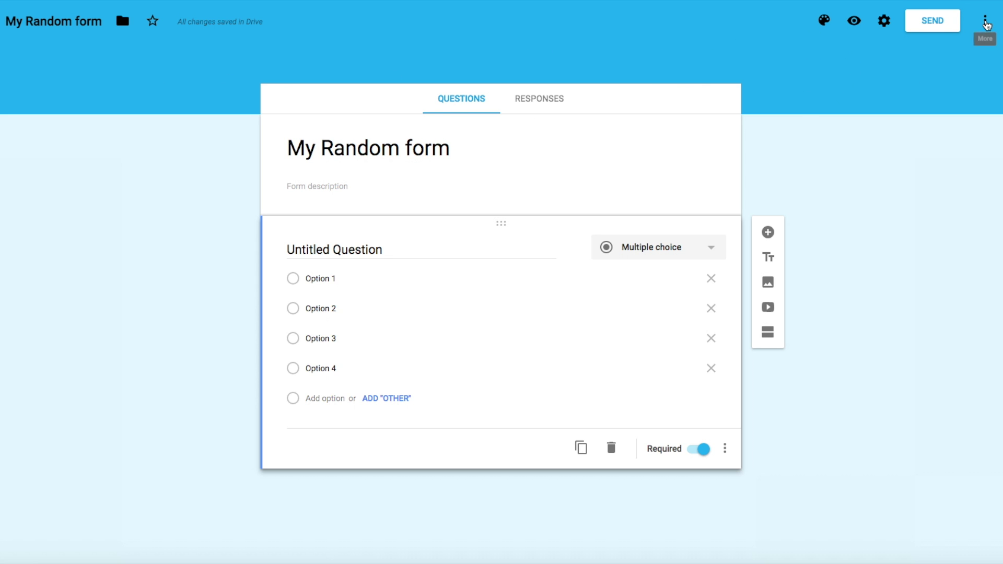
{"action": "left_click", "coordinate": [985, 22]}
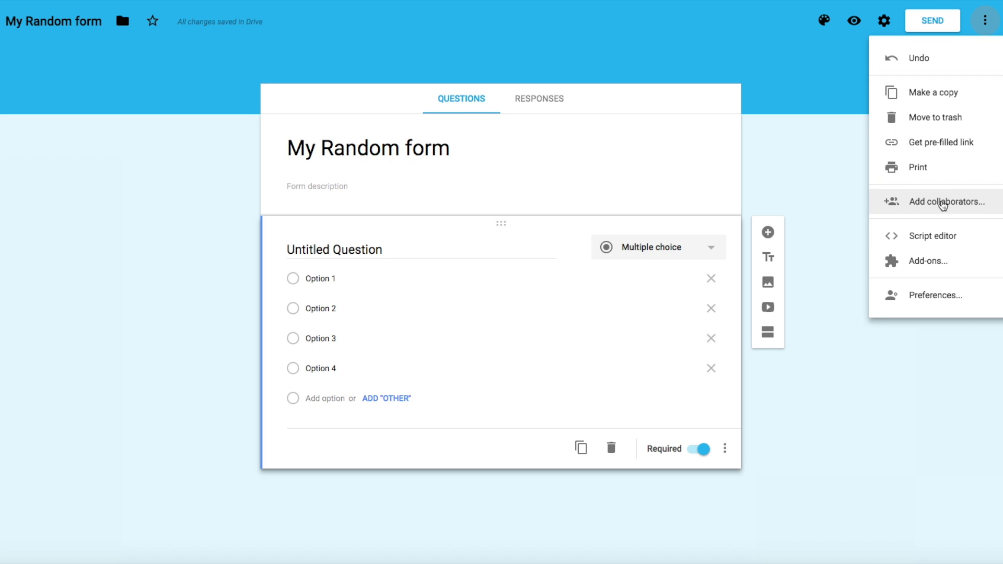
Open Add collaborators and copy the form's share link
{"action": "left_click", "coordinate": [937, 206]}
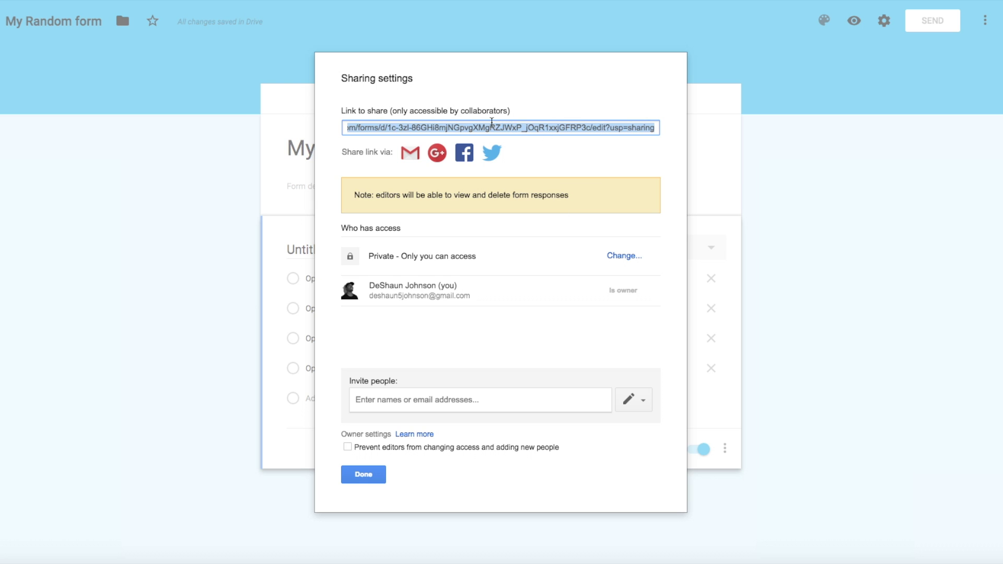
{"action": "left_click", "coordinate": [594, 130]}
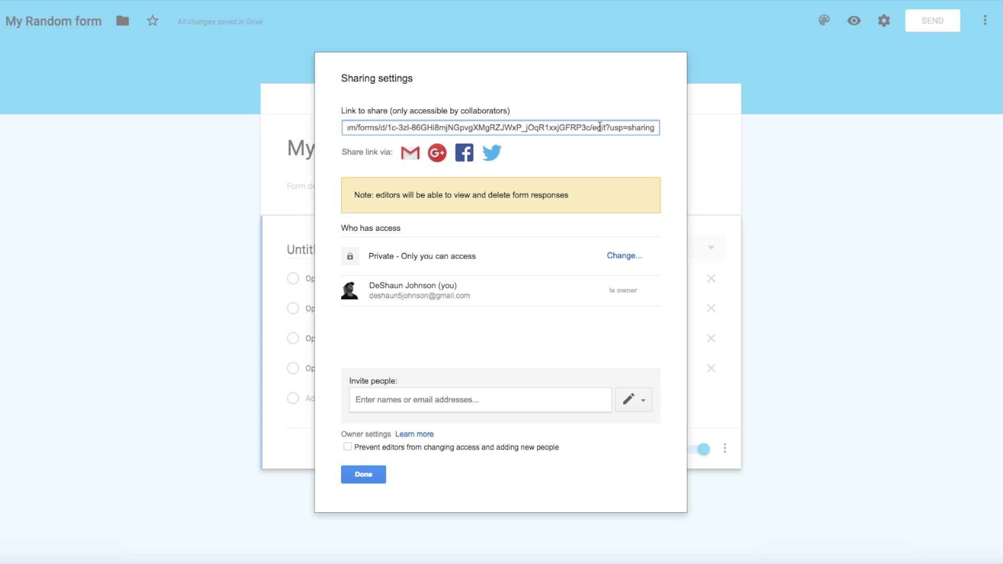
{"action": "triple_click", "coordinate": [608, 128]}
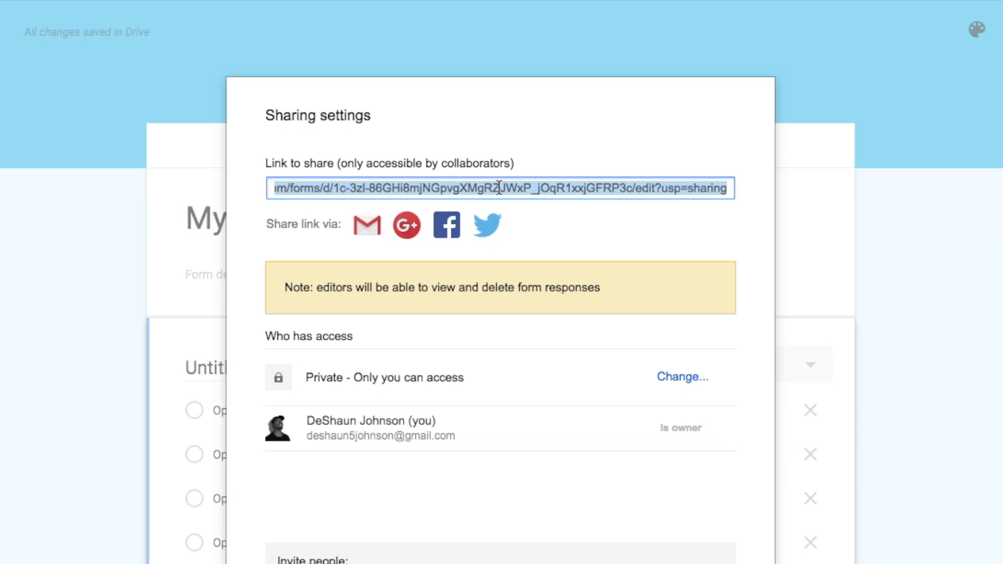
{"action": "right_click", "coordinate": [608, 189]}
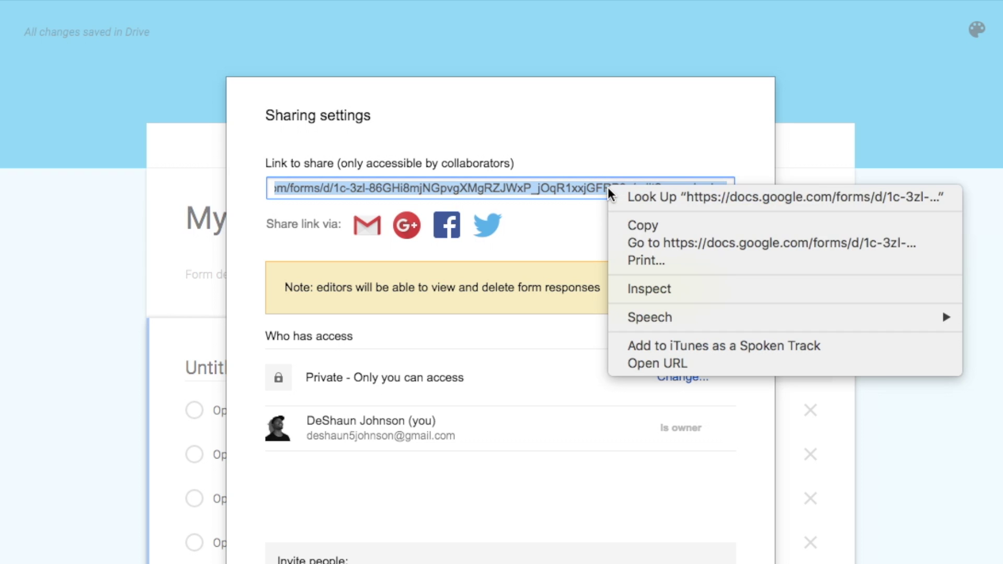
{"action": "left_click", "coordinate": [641, 224]}
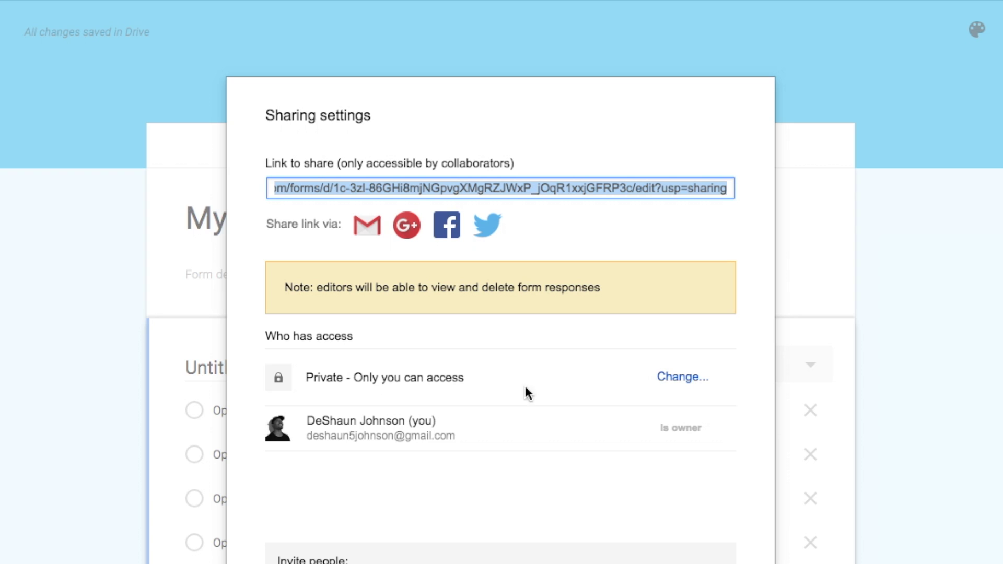
Save link sharing as Off – Specific people and close the sharing settings
{"action": "left_click", "coordinate": [684, 379]}
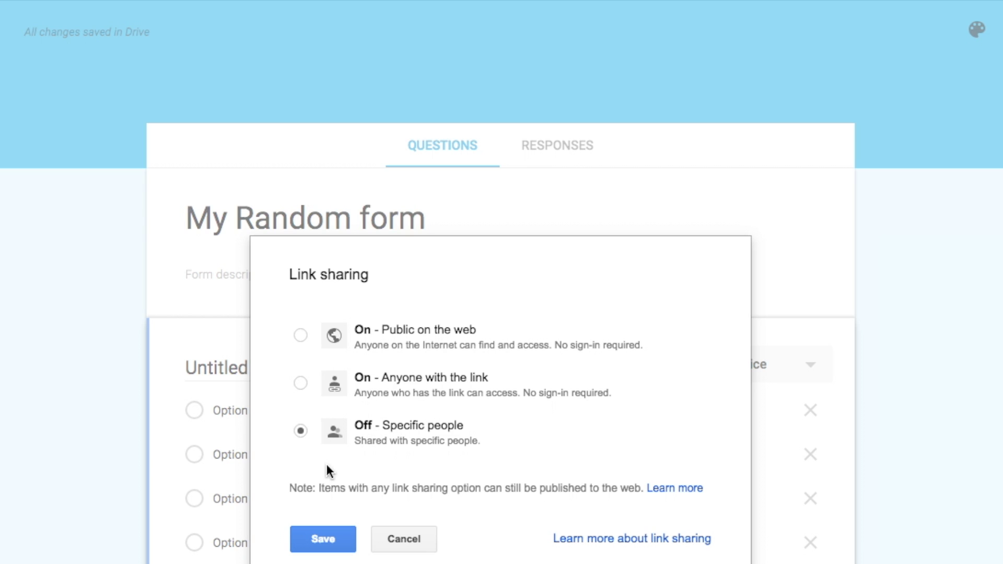
{"action": "left_click", "coordinate": [313, 539]}
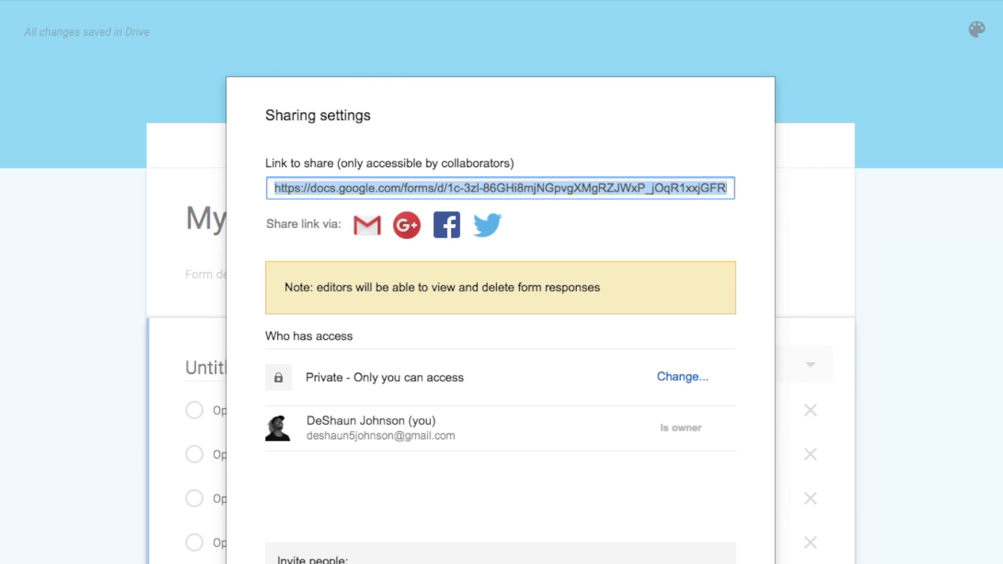
{"action": "left_click", "coordinate": [358, 512]}
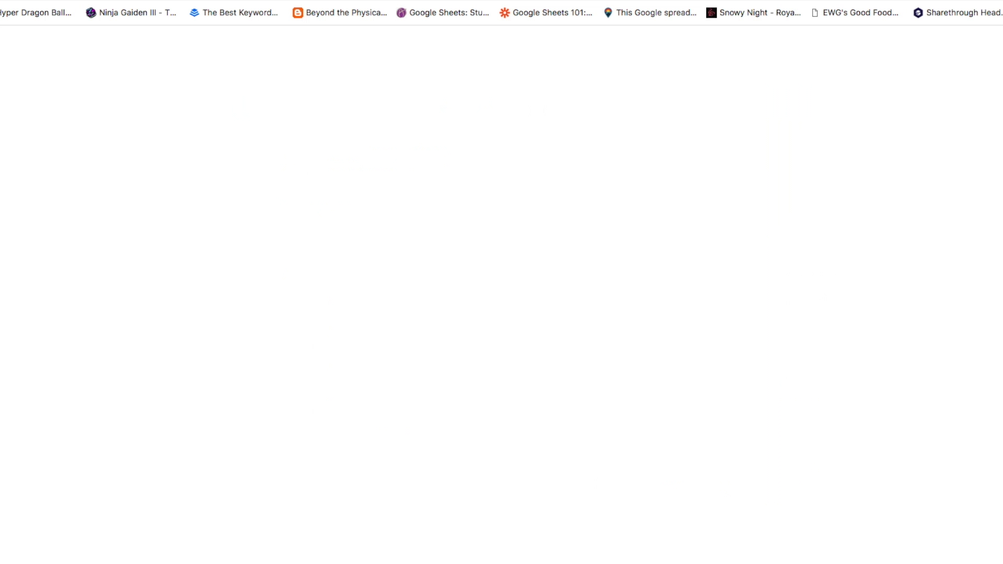
In Gmail, start an email to the recipient with subject 'My form shared'
{"action": "type", "text": "gmai"}
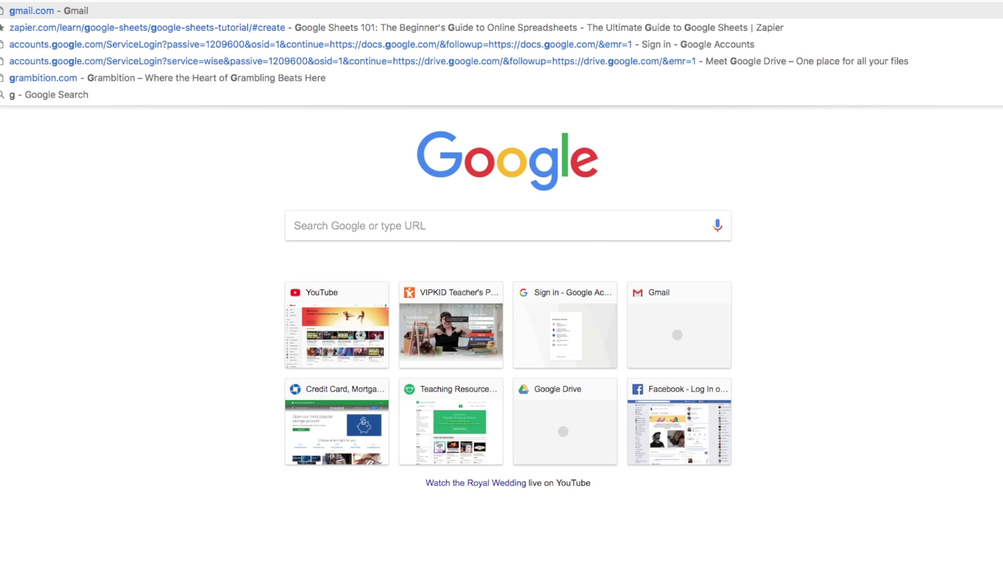
{"action": "type", "text": "l.com"}
{"action": "key", "text": "Return"}
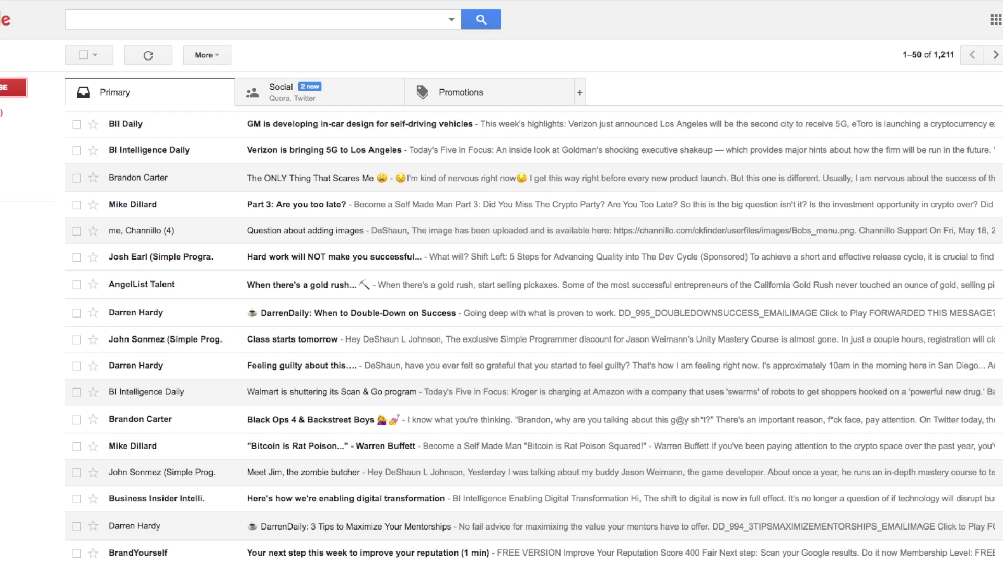
{"action": "key", "text": "c"}
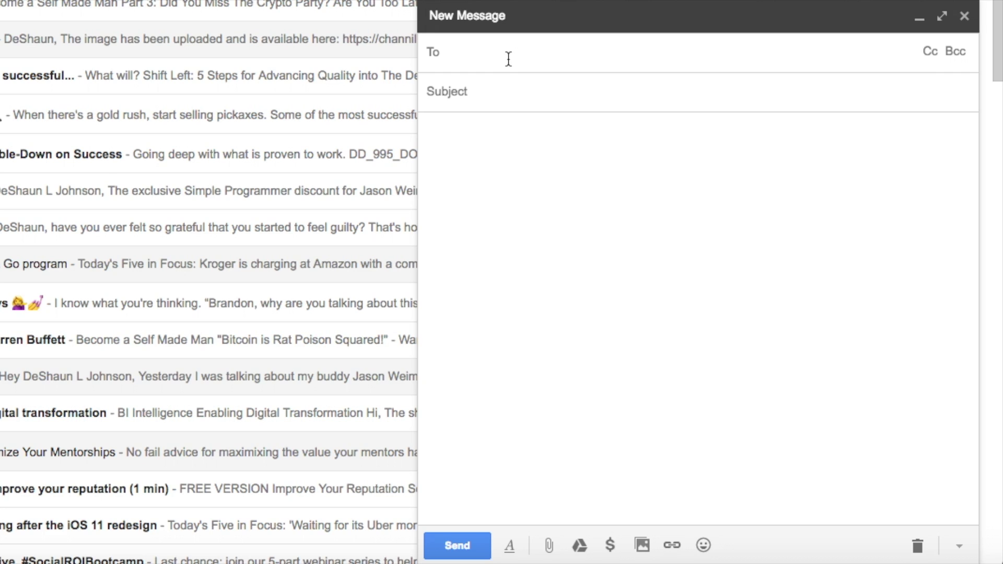
{"action": "type", "text": "dl"}
{"action": "key", "text": "Tab"}
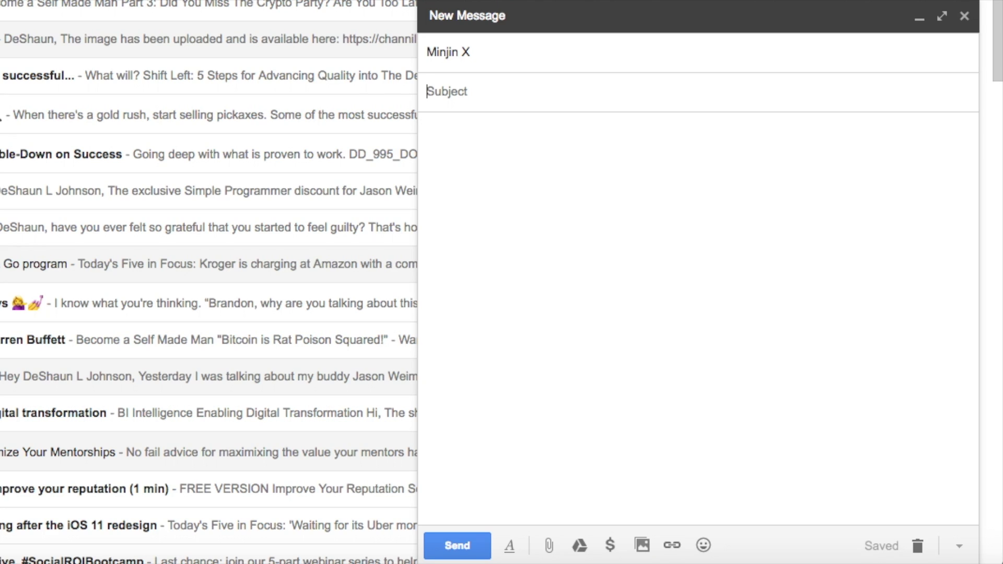
{"action": "type", "text": "My fo"}
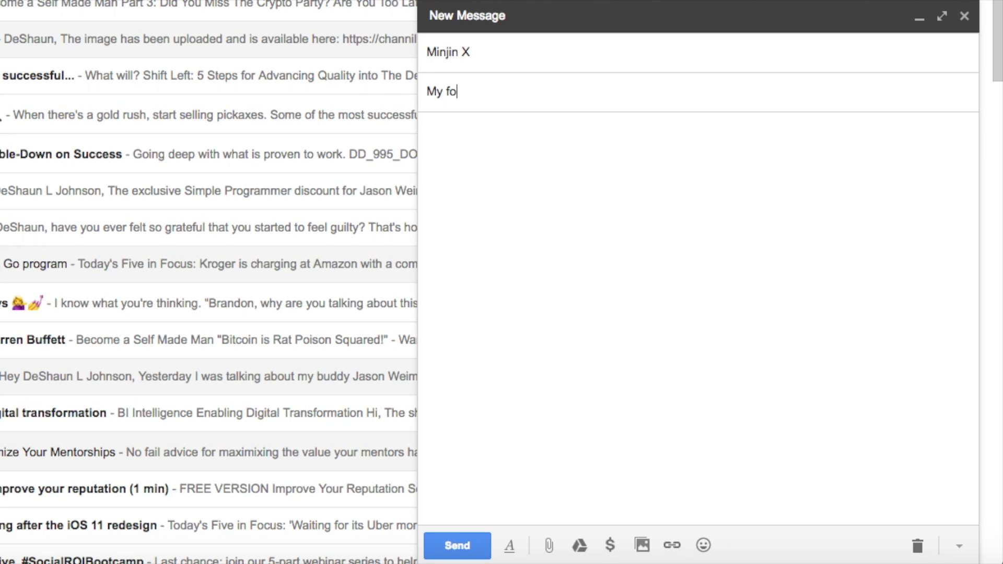
{"action": "type", "text": "rm shared"}
Paste the form link in the body, replace 'edit?usp=sharing' with 'copy', and send
{"action": "left_click", "coordinate": [495, 182]}
{"action": "key", "text": "ctrl+v"}
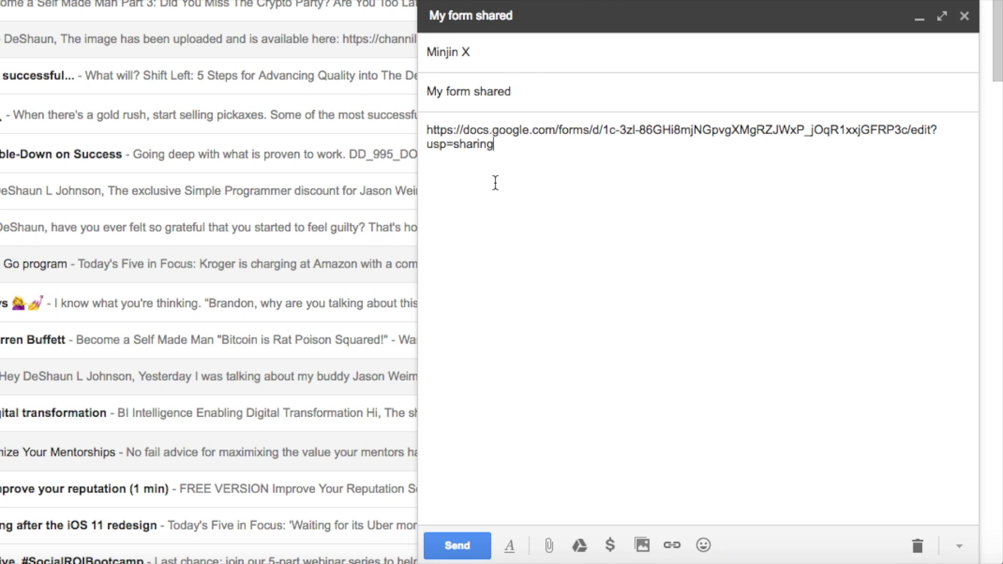
{"action": "left_click_drag", "start_coordinate": [913, 130], "coordinate": [923, 147]}
{"action": "left_click", "coordinate": [913, 127]}
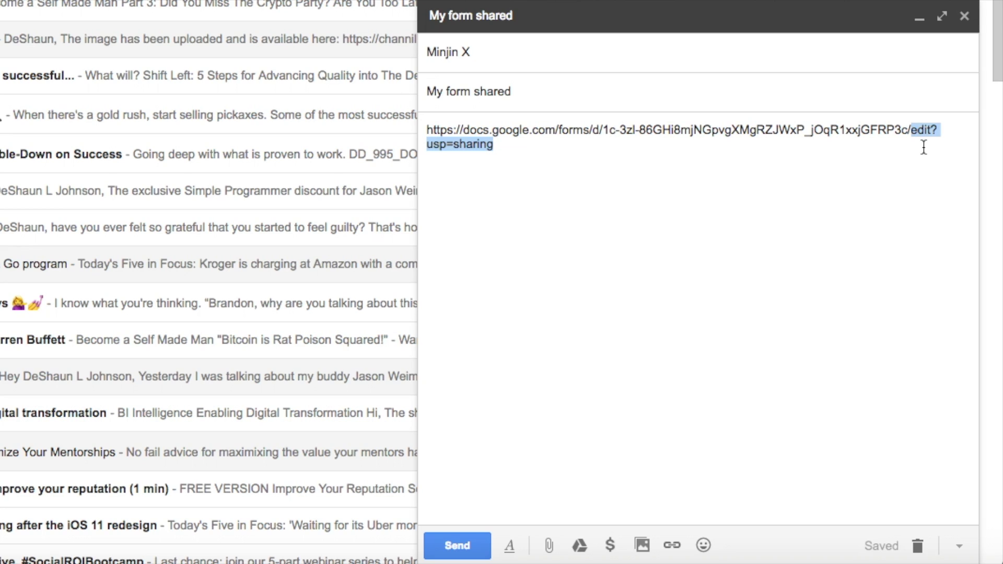
{"action": "key", "text": "BackSpace"}
{"action": "type", "text": "copy"}
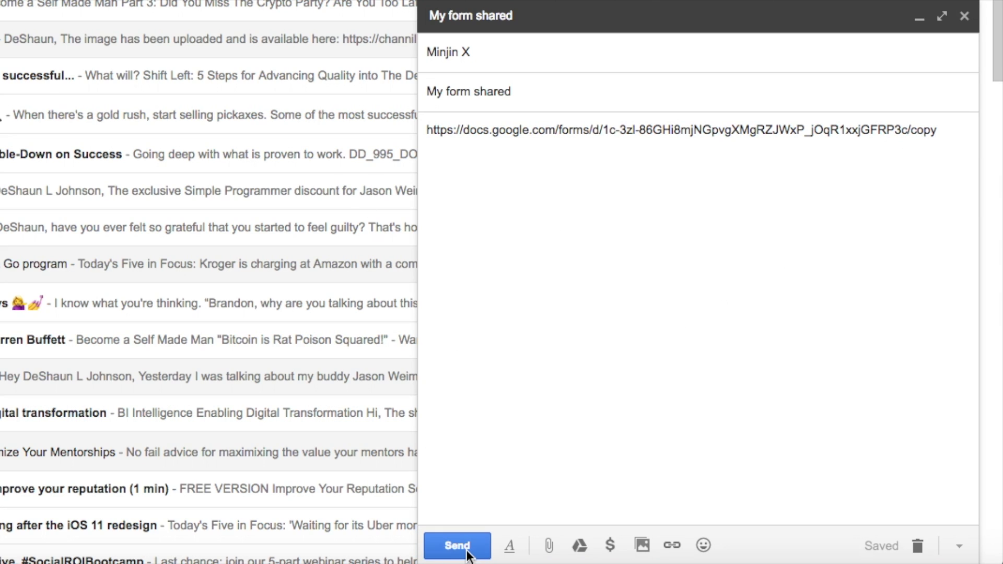
{"action": "left_click", "coordinate": [457, 546]}
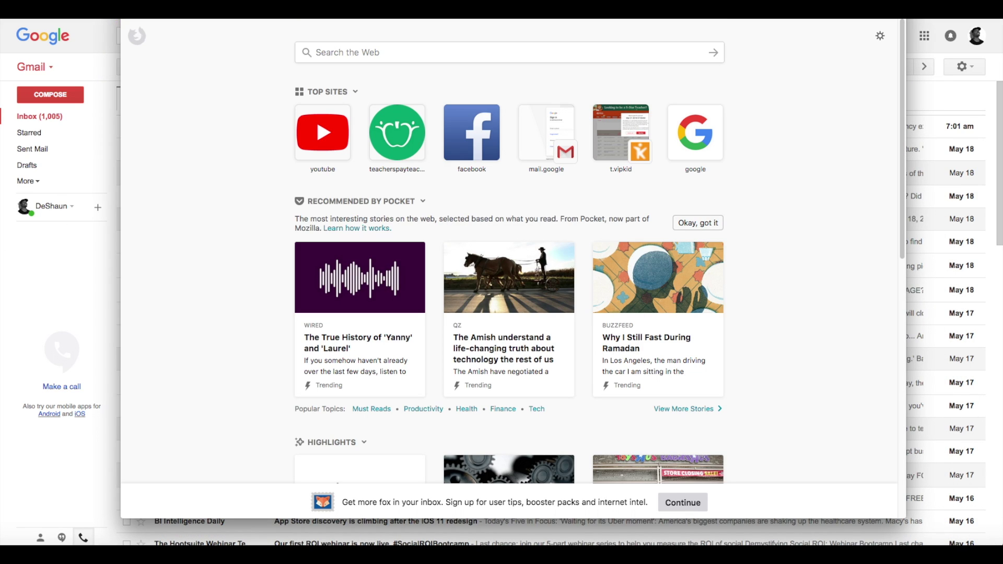
In the second account's Gmail, open 'My form shared' and follow its form link
{"action": "type", "text": "gmail.com"}
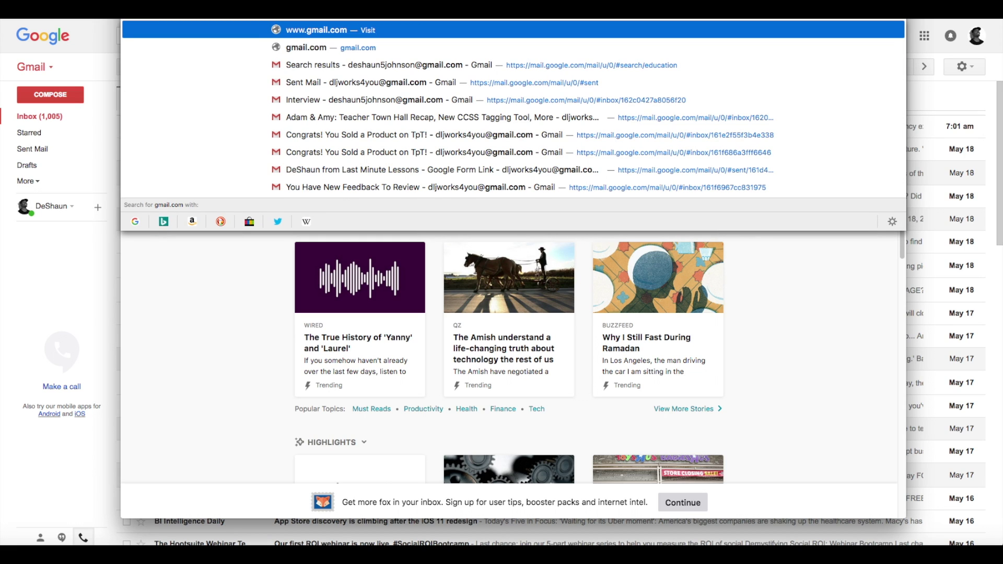
{"action": "key", "text": "Return"}
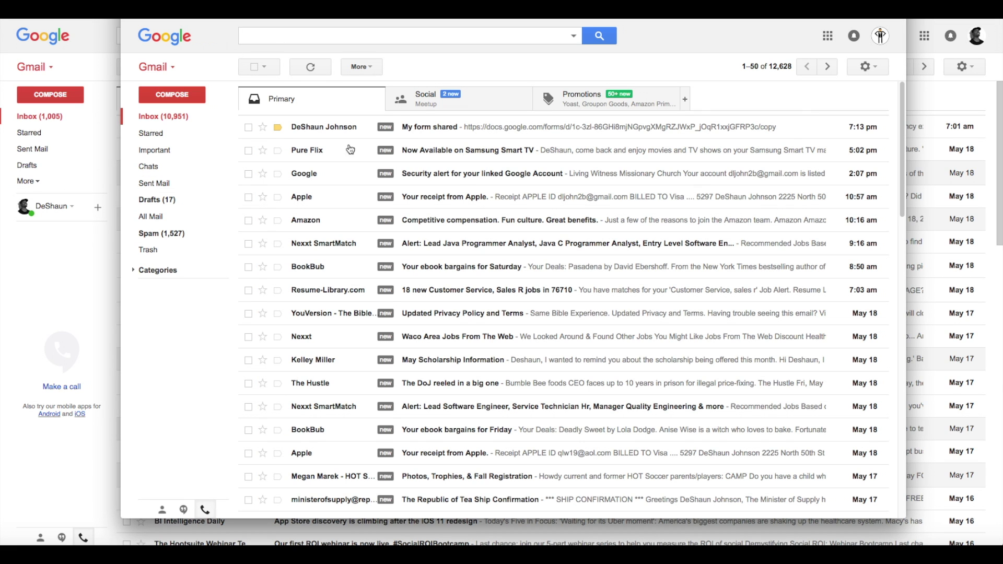
{"action": "left_click", "coordinate": [486, 137]}
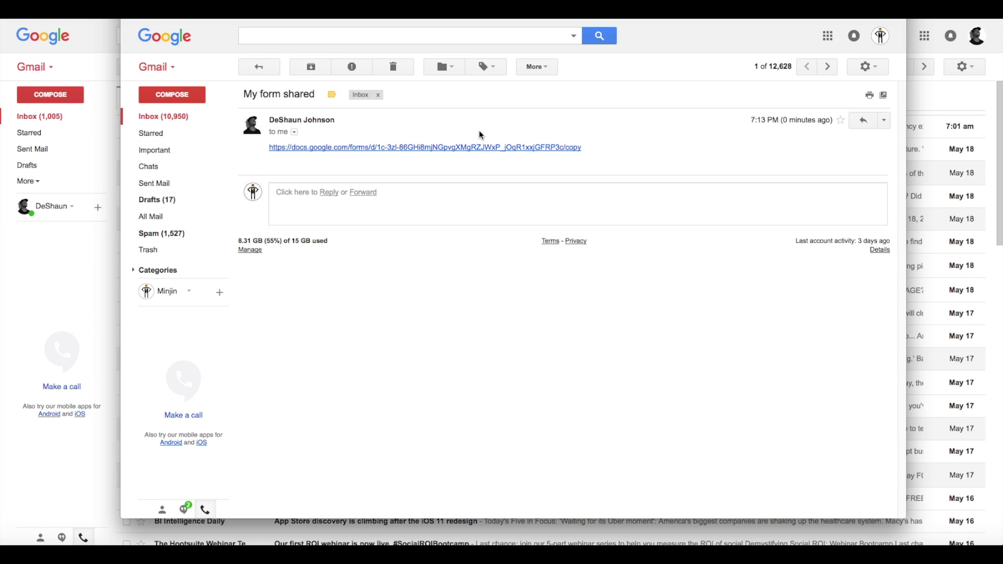
{"action": "left_click", "coordinate": [377, 149]}
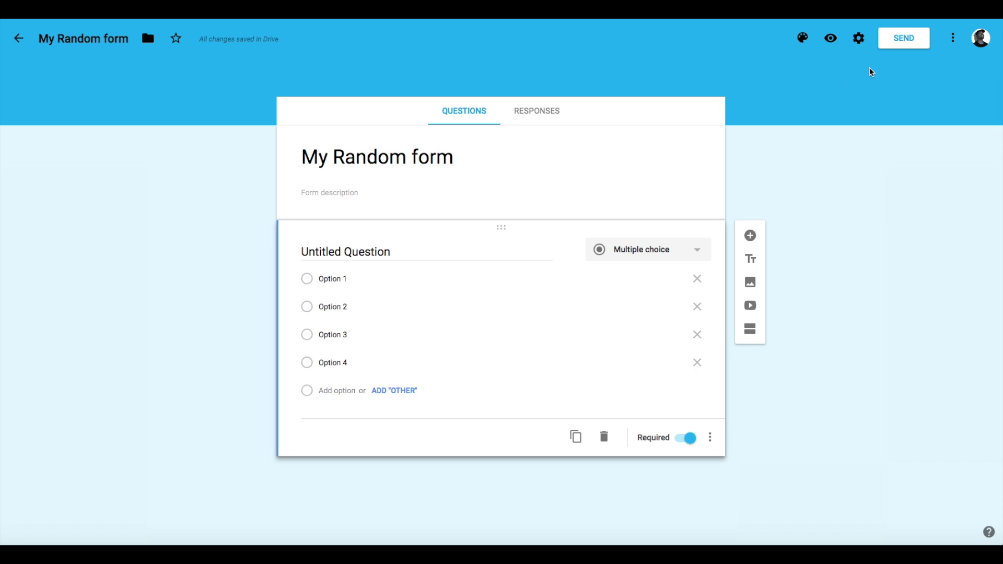
Change link sharing to 'On – Anyone with the link' and save it
{"action": "left_click", "coordinate": [953, 38]}
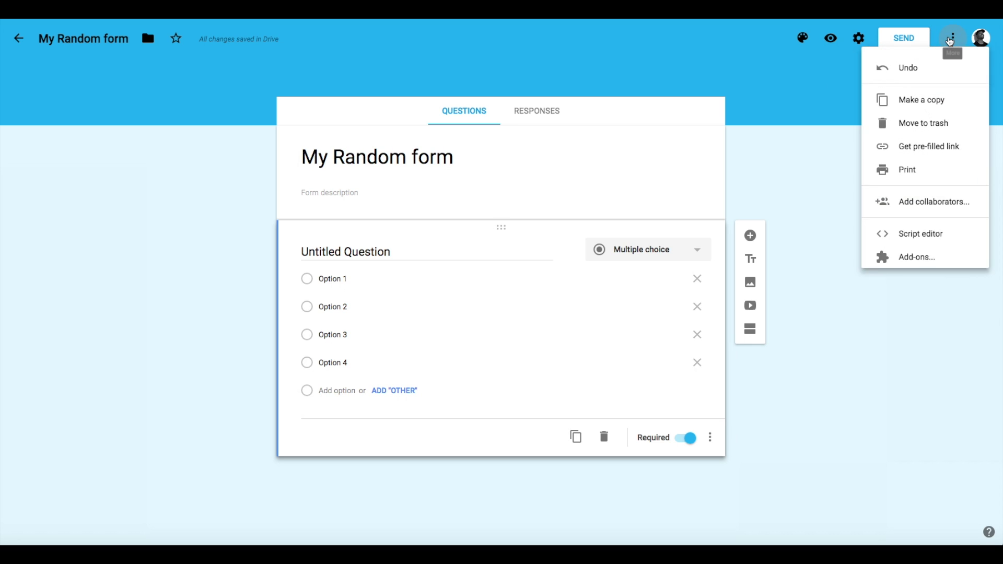
{"action": "left_click", "coordinate": [940, 207]}
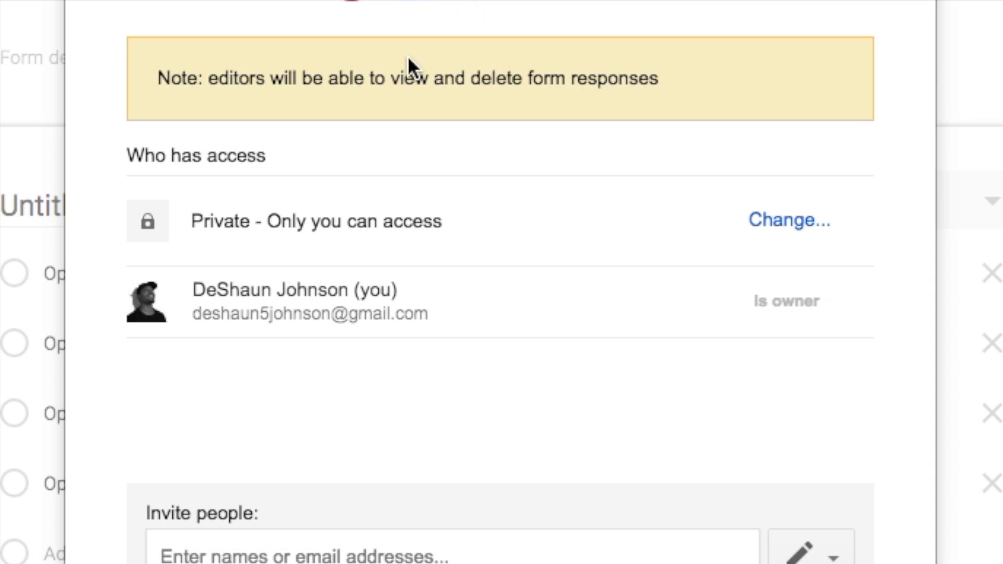
{"action": "left_click", "coordinate": [809, 220]}
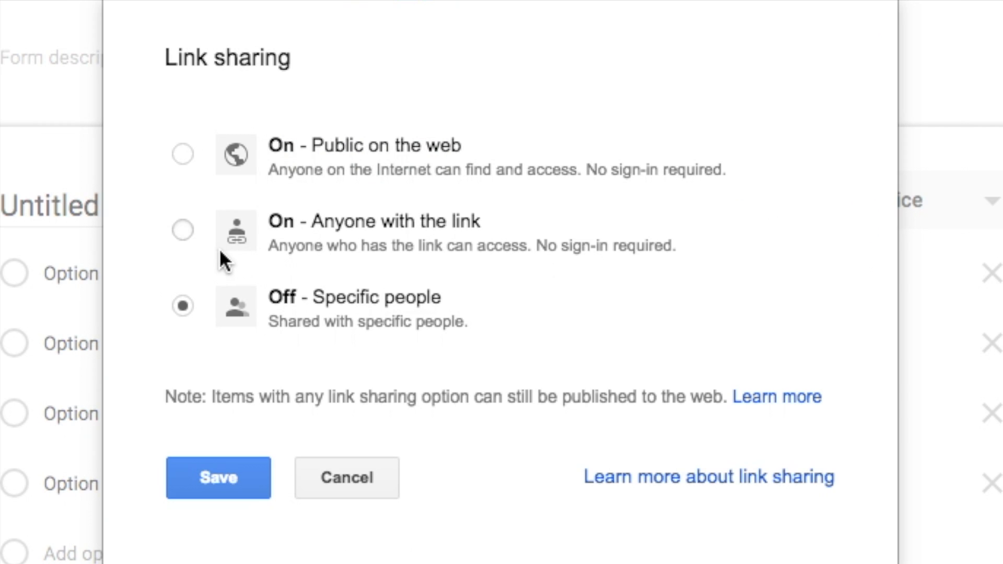
{"action": "left_click", "coordinate": [183, 229]}
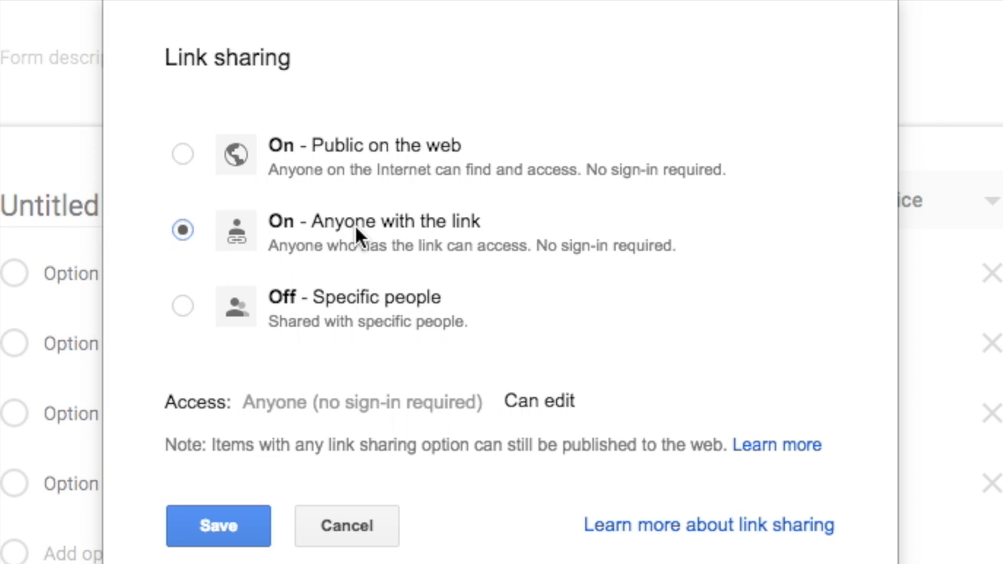
{"action": "left_click", "coordinate": [234, 526]}
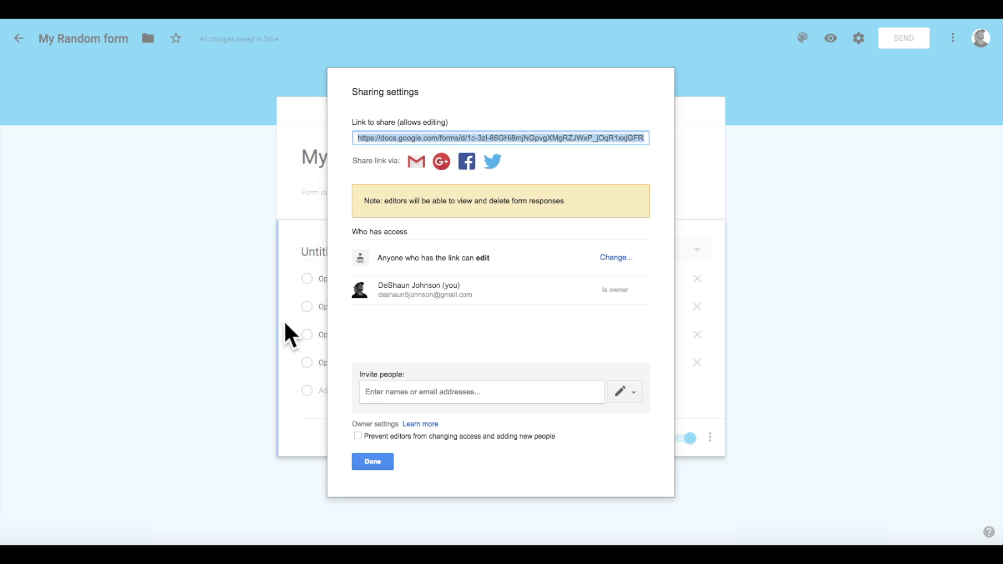
{"action": "left_click", "coordinate": [383, 461]}
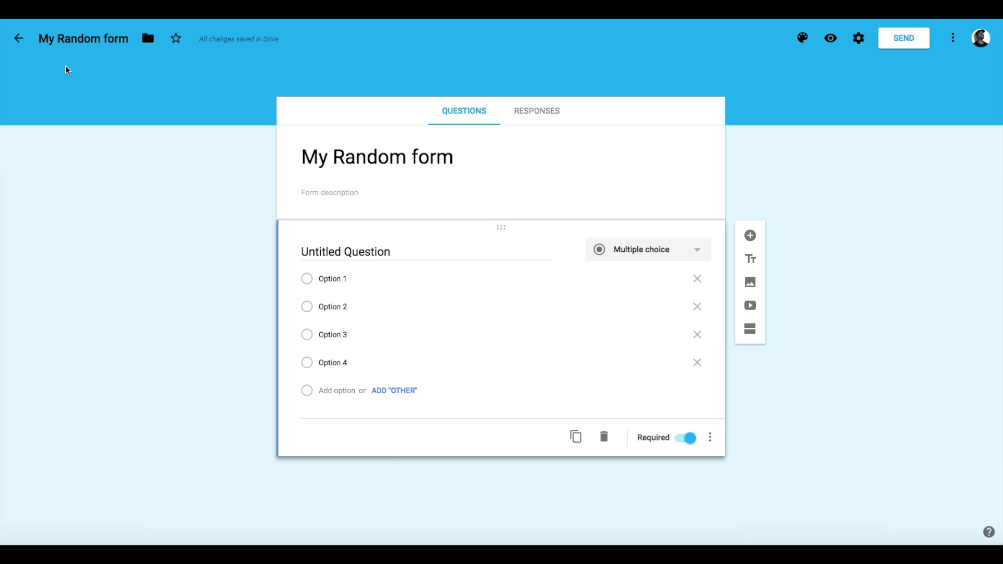
{"action": "left_click", "coordinate": [941, 532]}
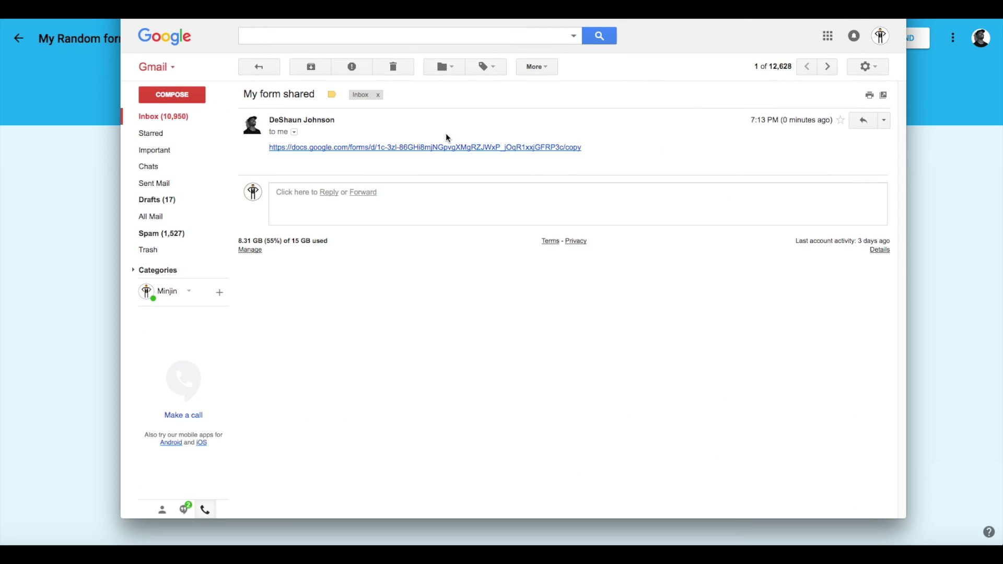
Make a copy of My Random form from the emailed /copy link, then return to Forms home
{"action": "left_click", "coordinate": [410, 149]}
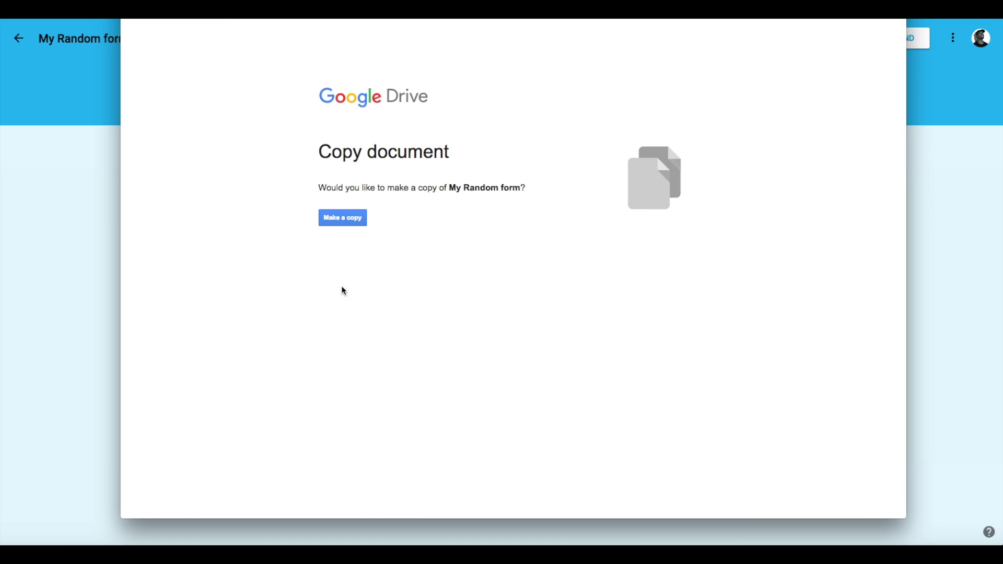
{"action": "left_click", "coordinate": [358, 224]}
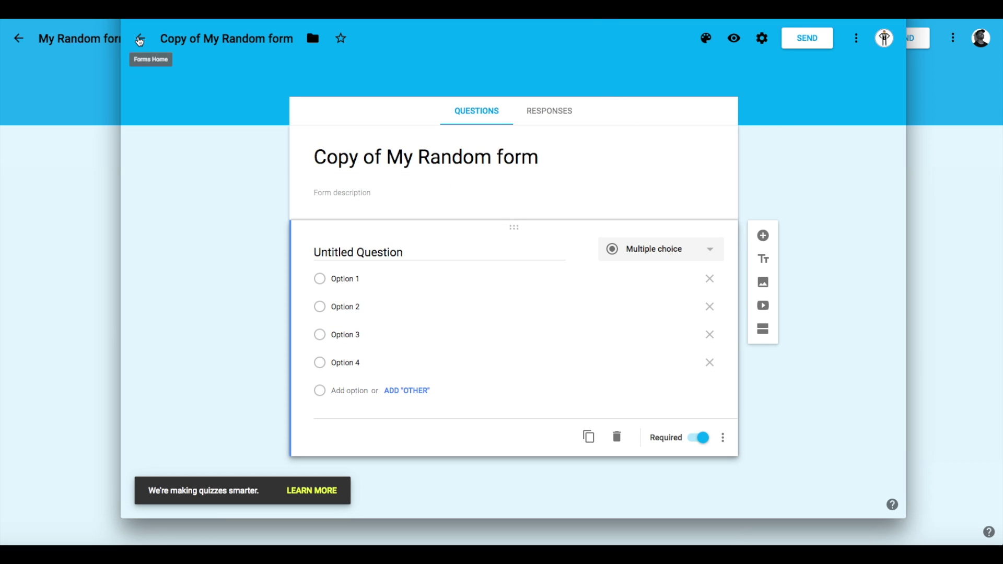
{"action": "left_click", "coordinate": [140, 40]}
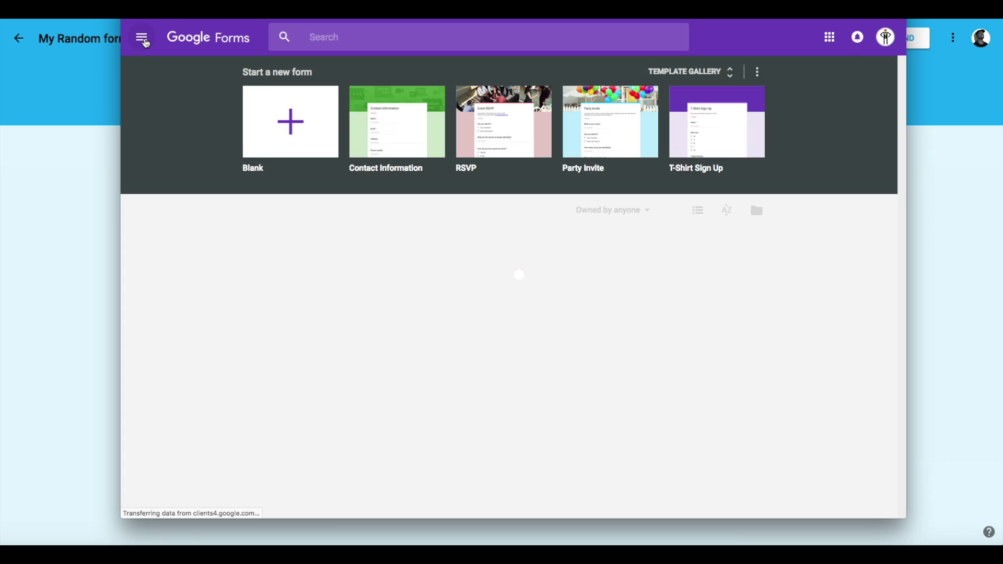